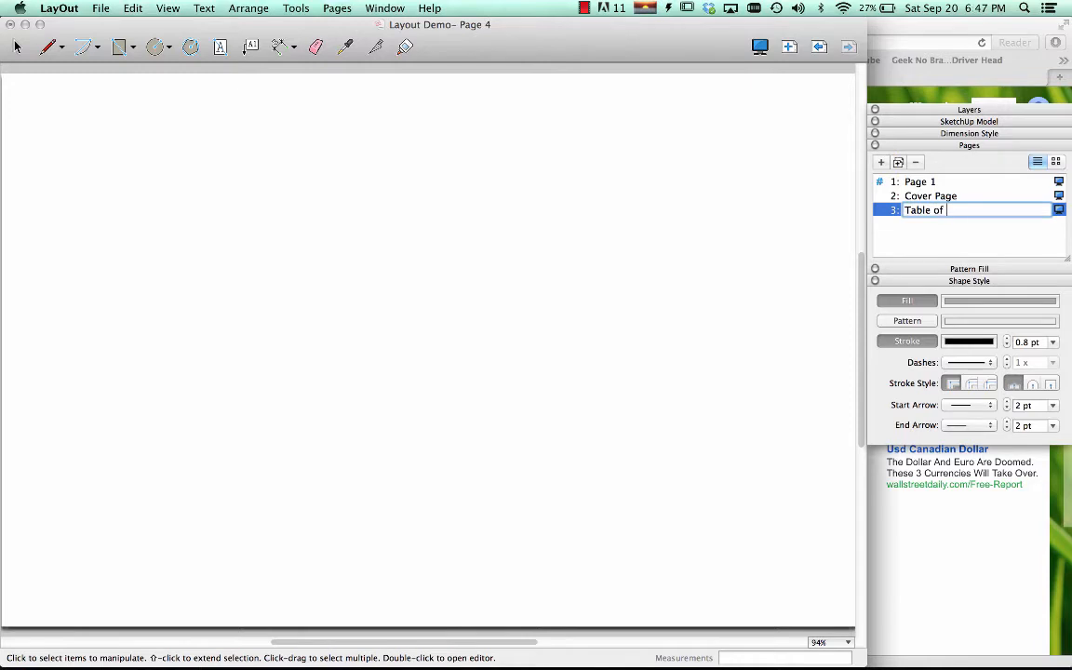
# Finish naming the third page Table of Contents
pyautogui.press('BackSpace')
pyautogui.press('BackSpace')
pyautogui.write('nten')
pyautogui.press('BackSpace')
pyautogui.write('tents')
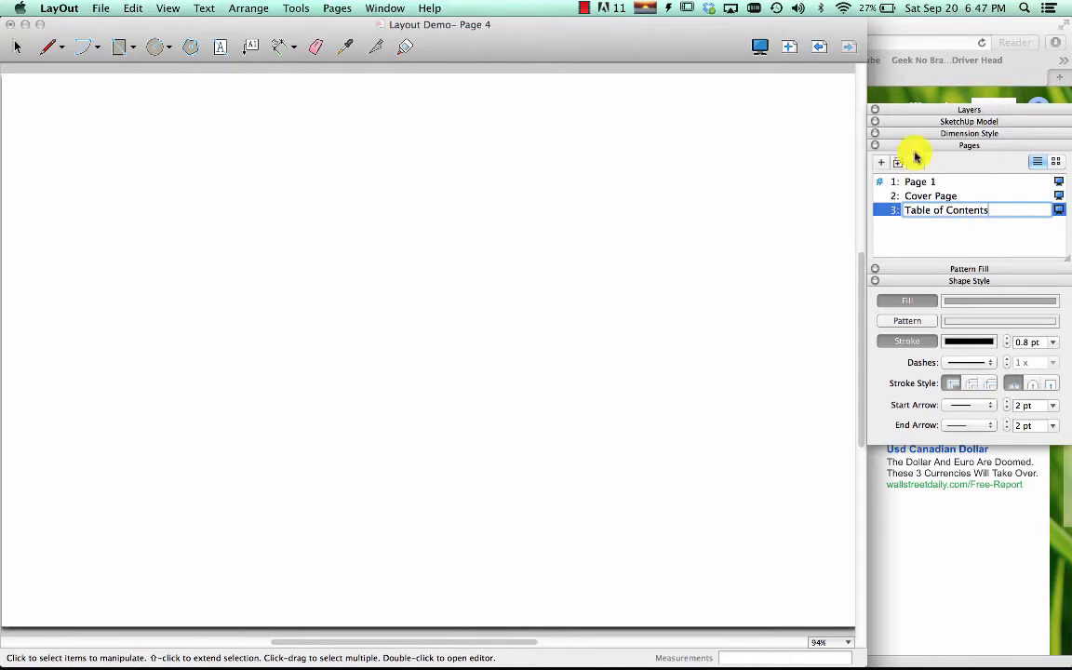
# Place a wide text box across the middle of the Cover Page reading DIGITAL TO ANALOGUE DRAWING USING SKETCHUP
pyautogui.click(937, 196)
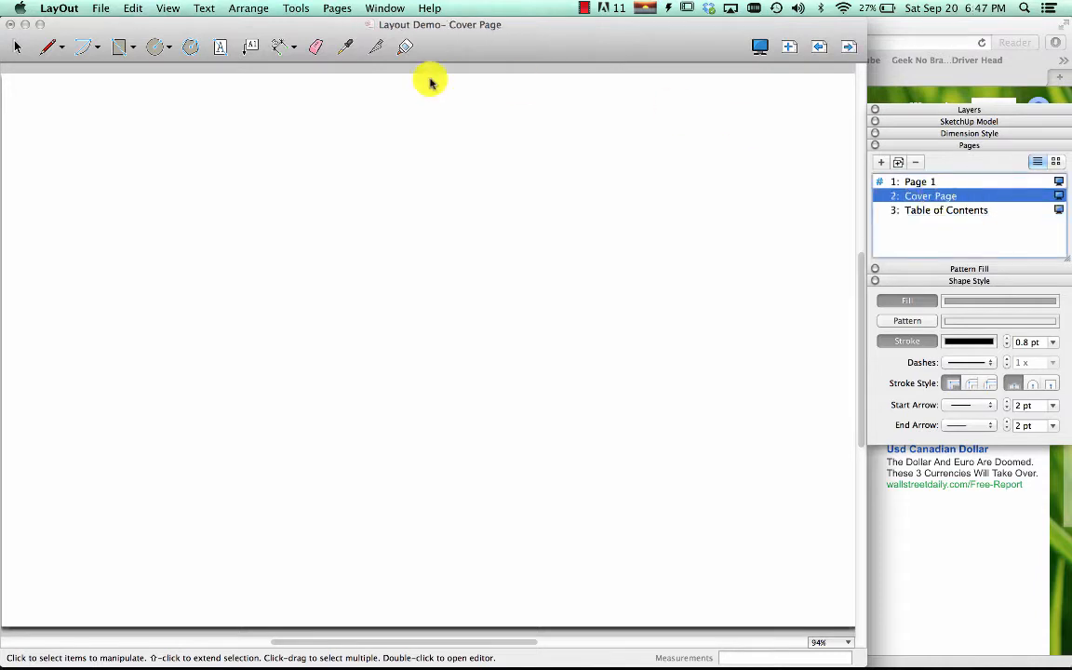
pyautogui.click(219, 47)
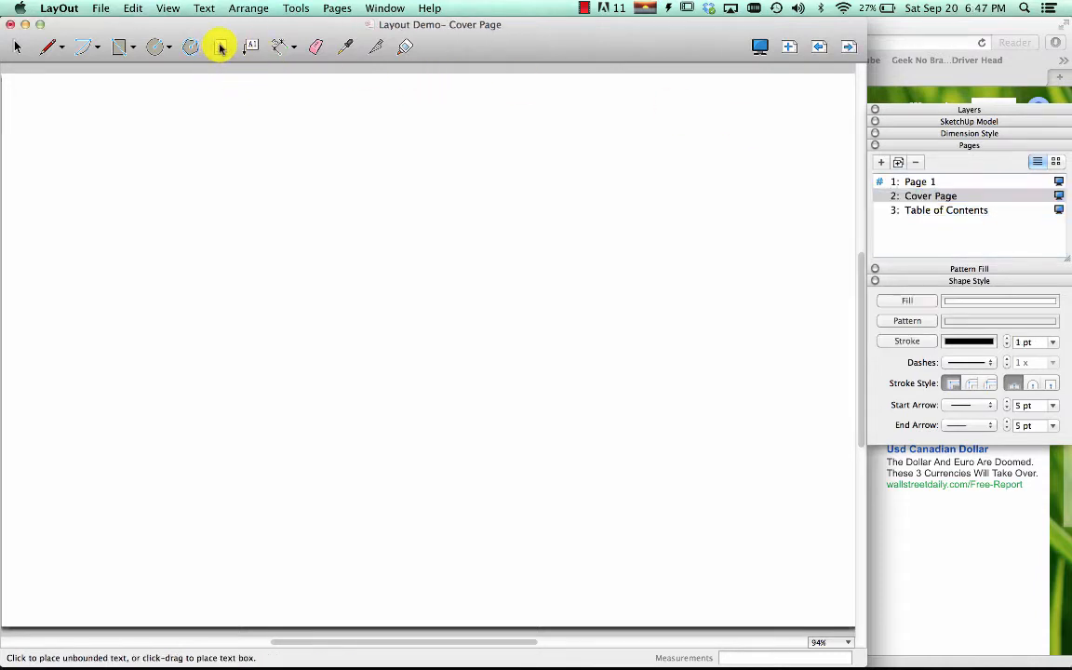
pyautogui.moveTo(79, 194); pyautogui.dragTo(758, 438)
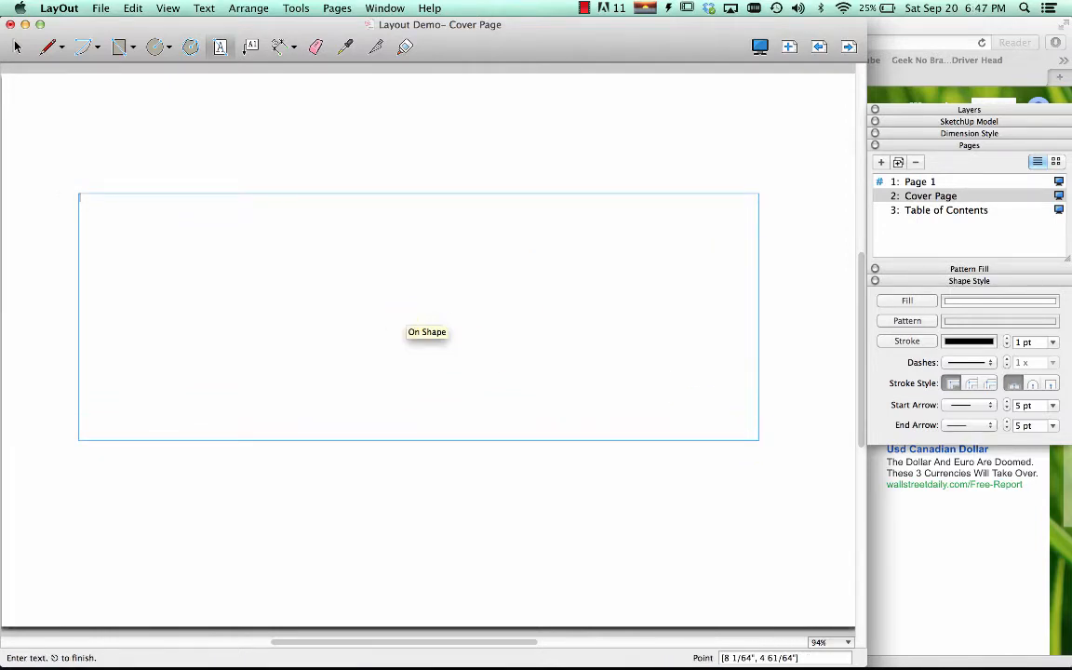
pyautogui.write('suSING')
pyautogui.press('BackSpace')
pyautogui.press('BackSpace')
pyautogui.press('BackSpace')
pyautogui.press('BackSpace')
pyautogui.press('BackSpace')
pyautogui.write('DIGIT')
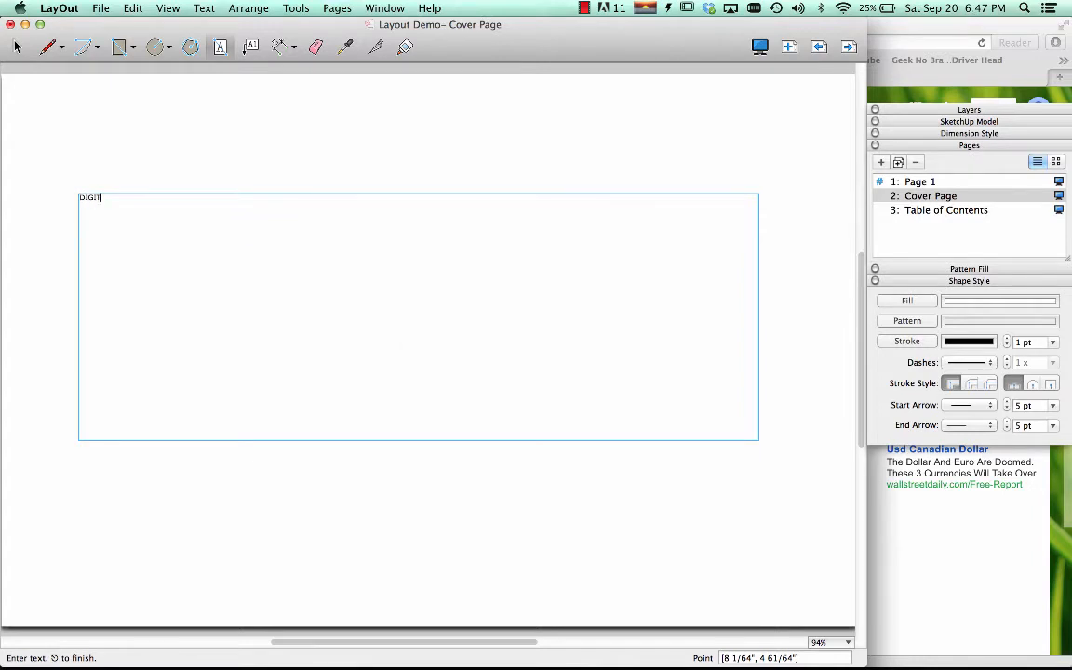
pyautogui.write('AL TO ANALOGUE DRAWING U')
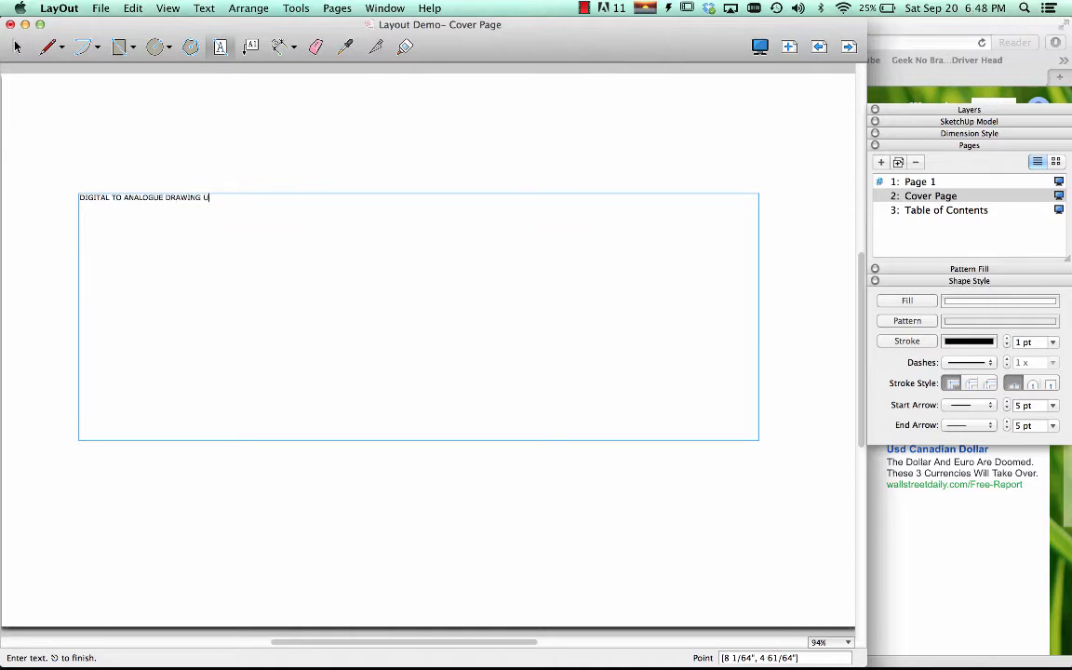
pyautogui.write('SING SKETCHUP')
# Set the entire cover title to font size 72 and finish editing it
pyautogui.press('super+a')
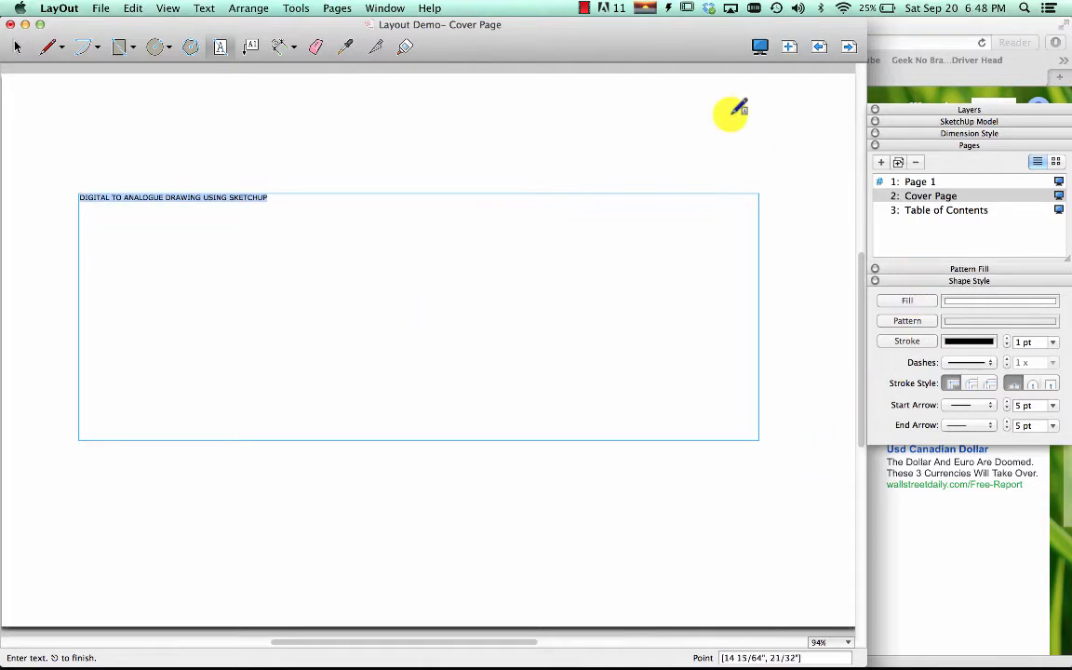
pyautogui.click(398, 8)
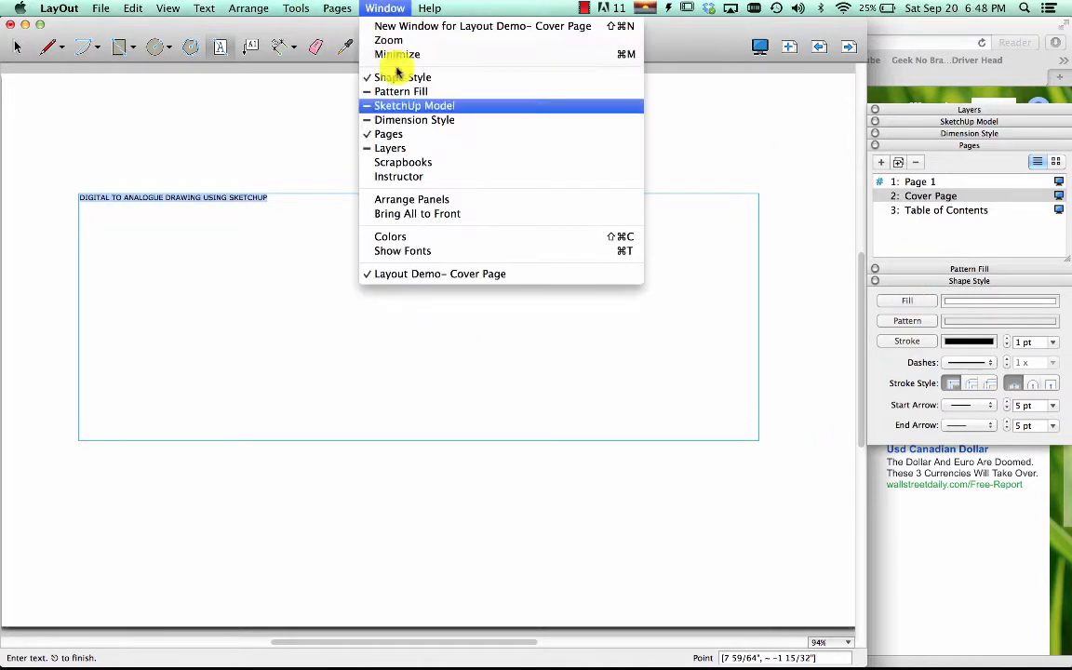
pyautogui.click(405, 252)
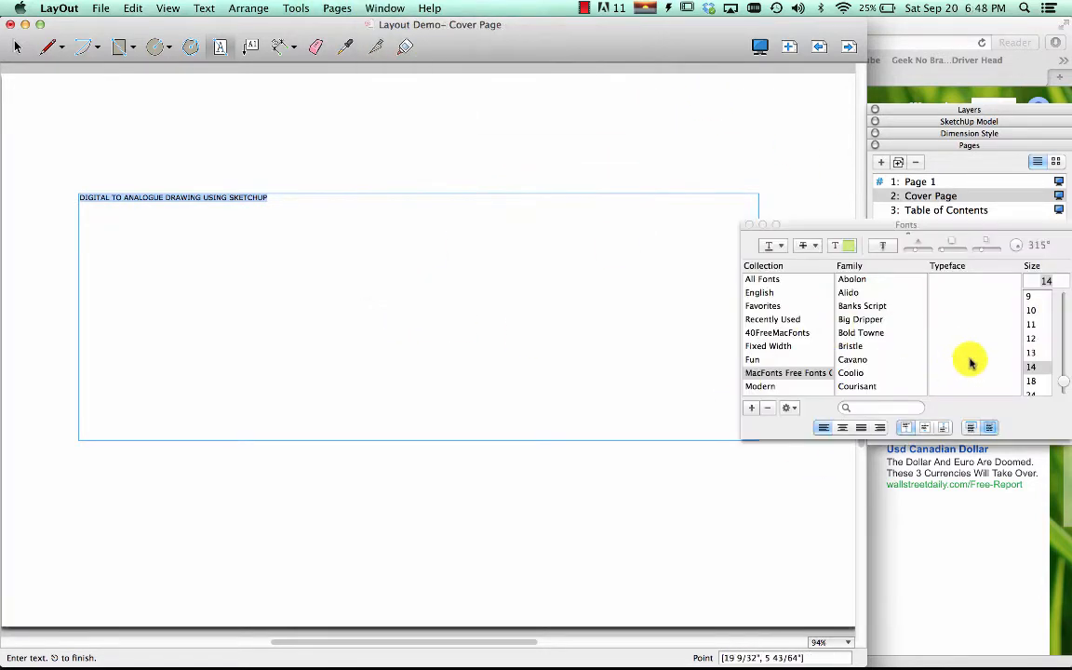
pyautogui.moveTo(1067, 382); pyautogui.dragTo(1068, 281)
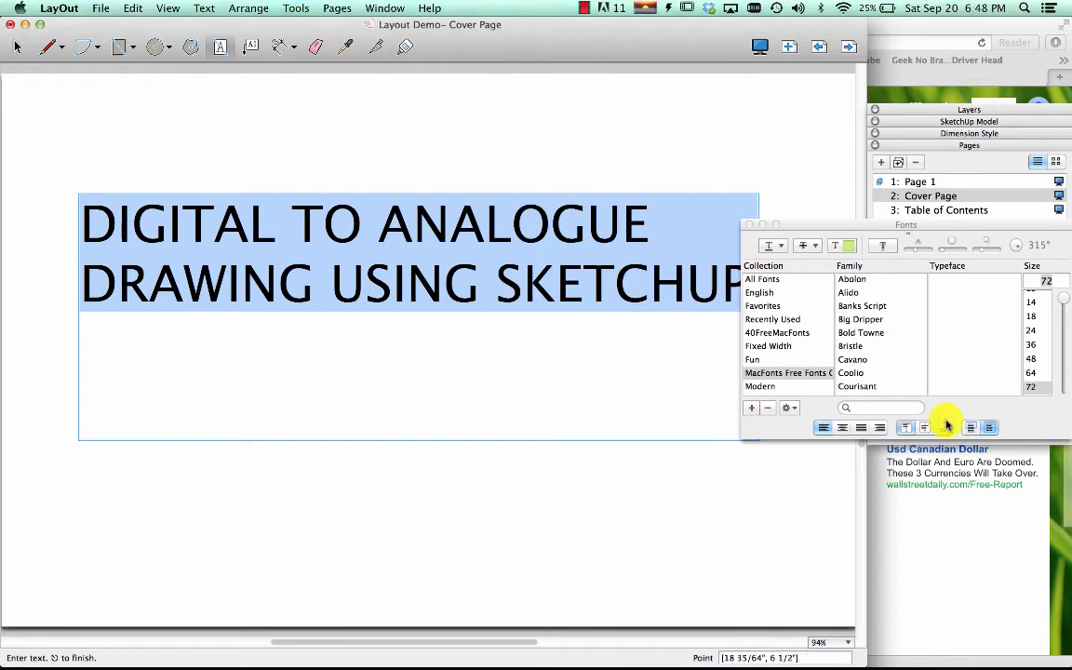
pyautogui.press('Escape')
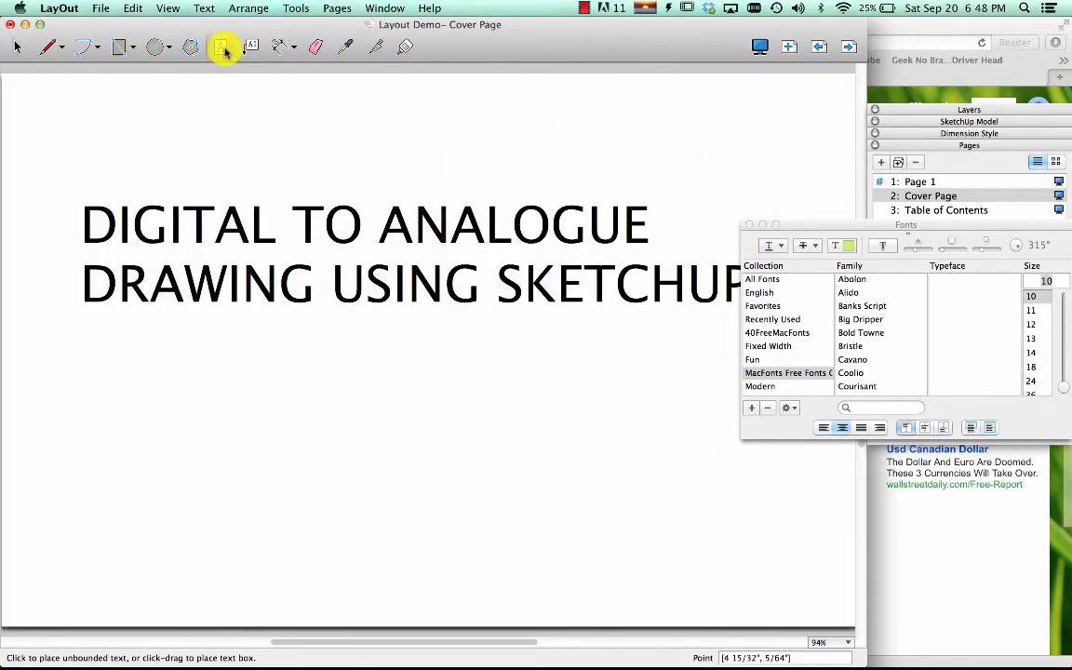
# Add a small text box in the cover's lower-right corner with the lines My Name, Course and DATE, and close the font settings
pyautogui.moveTo(605, 500); pyautogui.dragTo(822, 601)
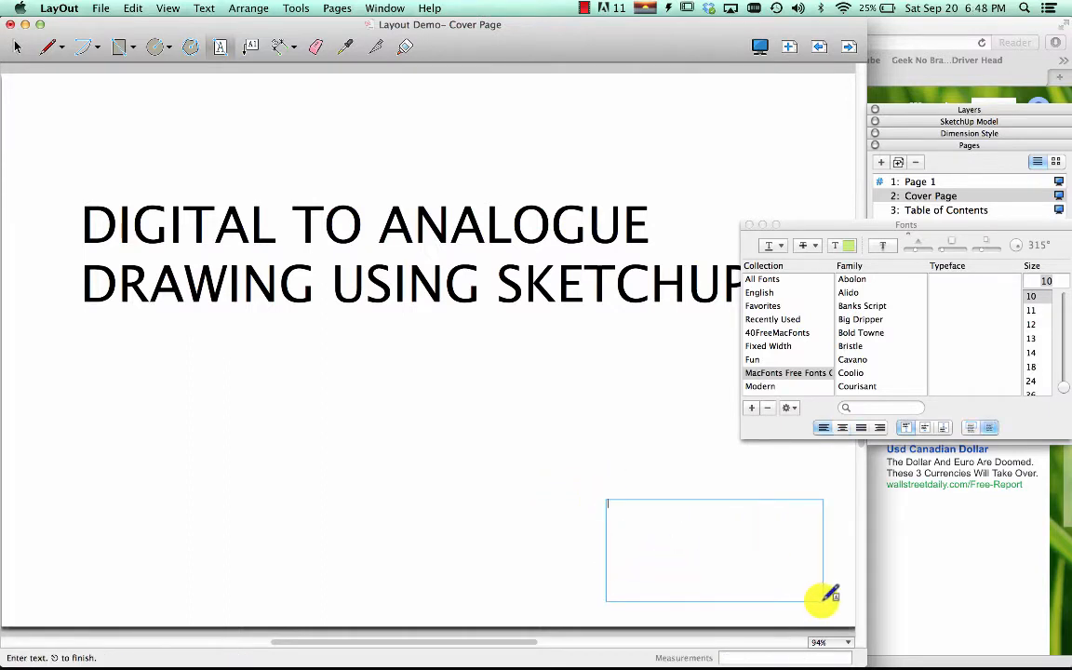
pyautogui.write('My Name ')
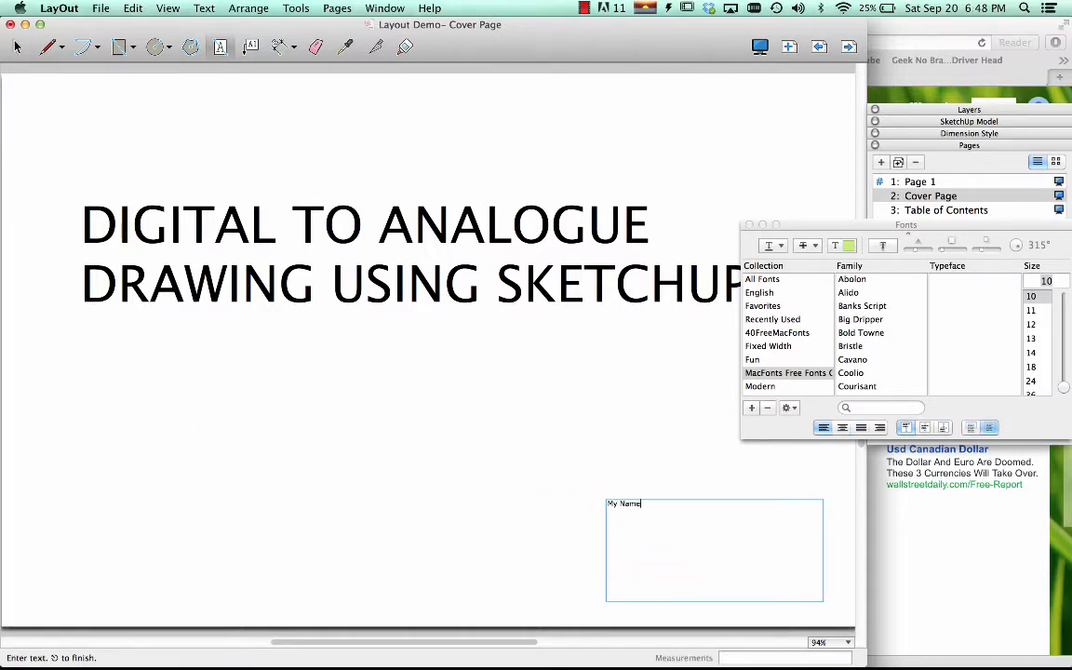
pyautogui.write('Course ')
pyautogui.write('DATE')
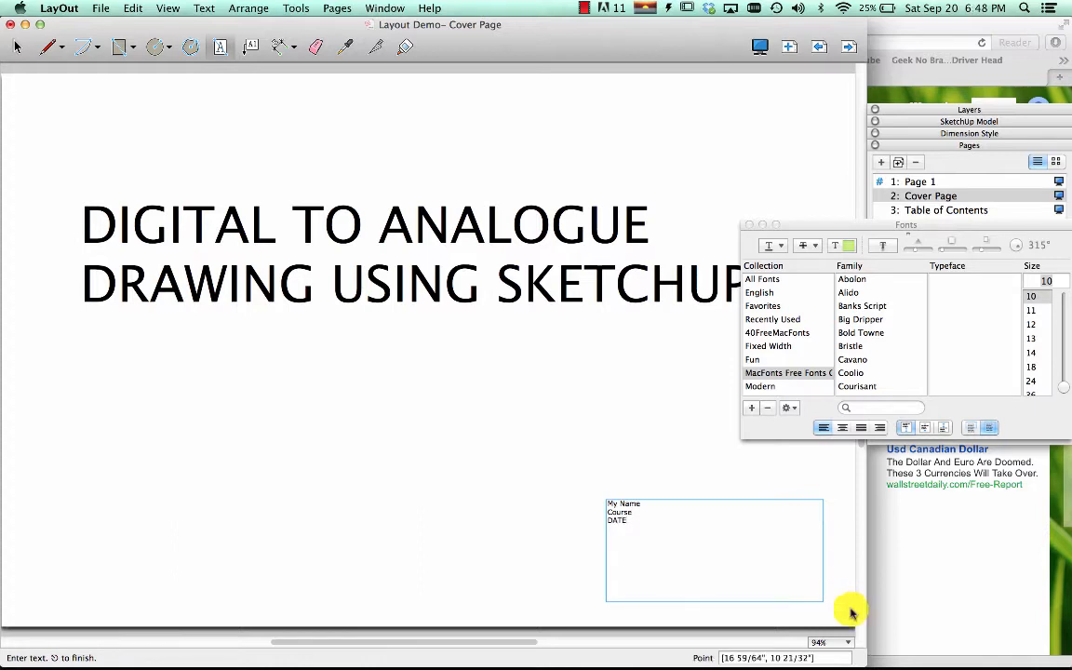
pyautogui.click(750, 224)
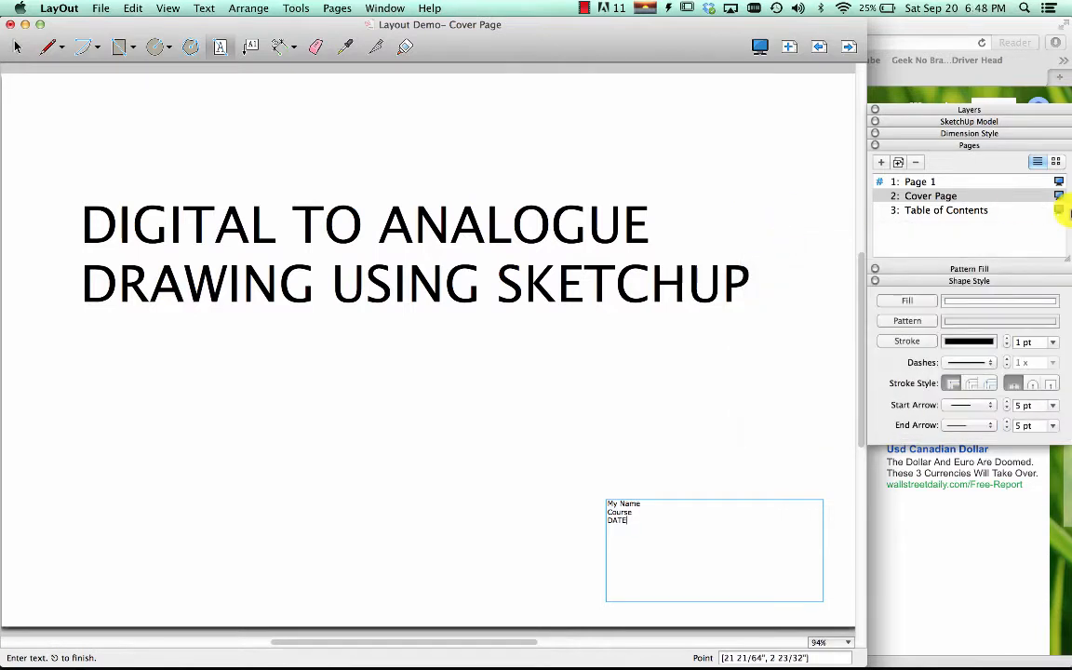
# On the Table of Contents page, place a text box nearly filling the page and enter the heading TABLE OF CONTENTS
pyautogui.click(949, 211)
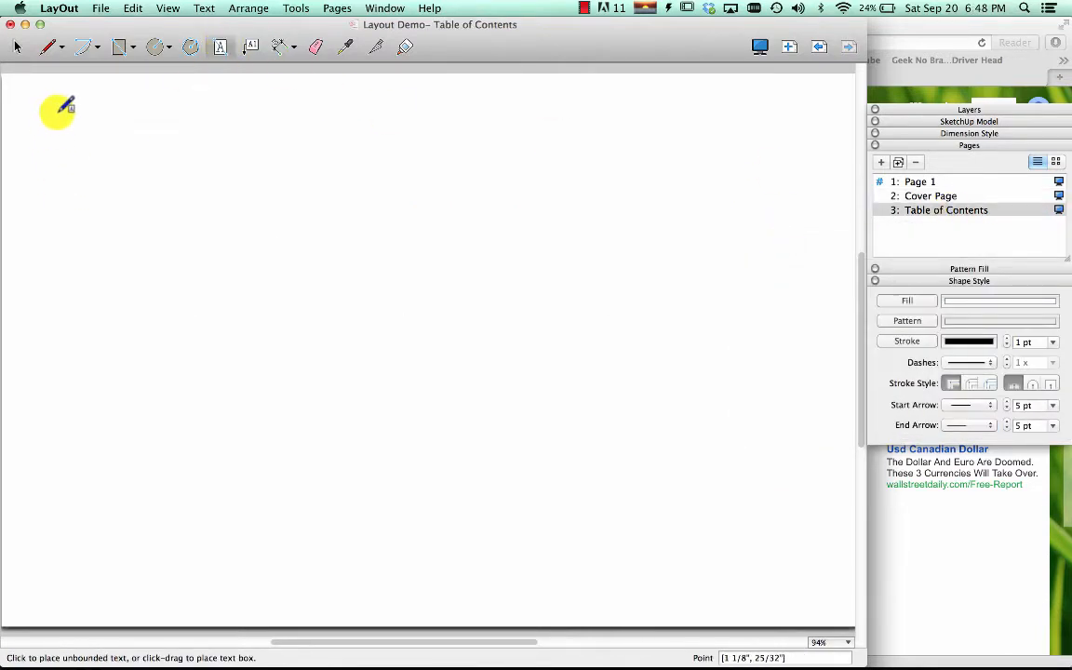
pyautogui.moveTo(57, 112); pyautogui.dragTo(759, 598)
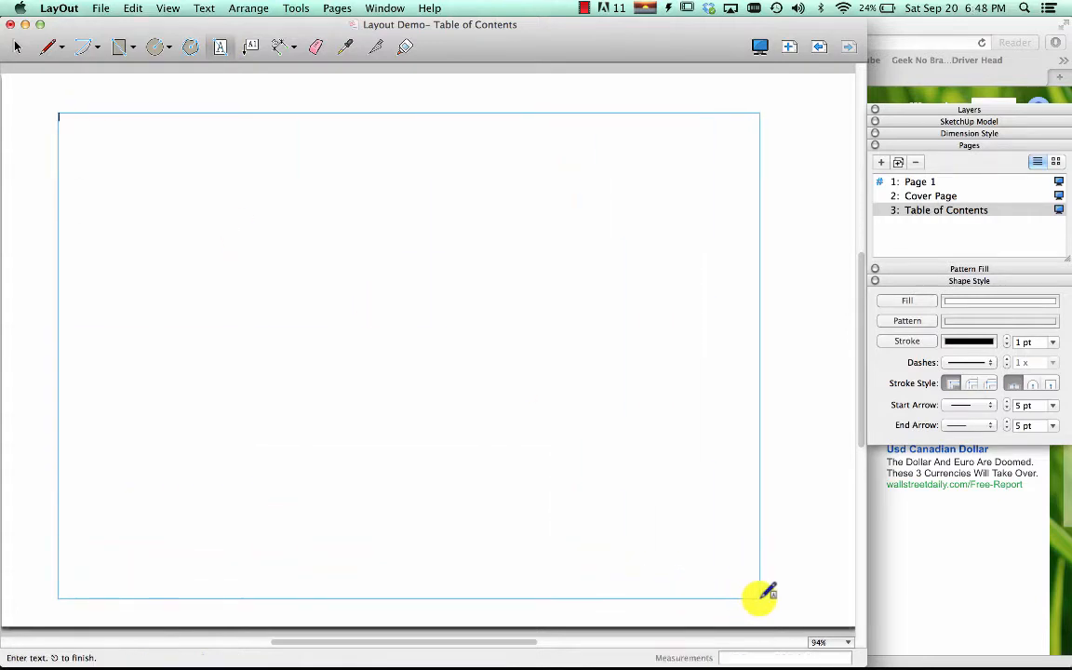
pyautogui.write('TBA')
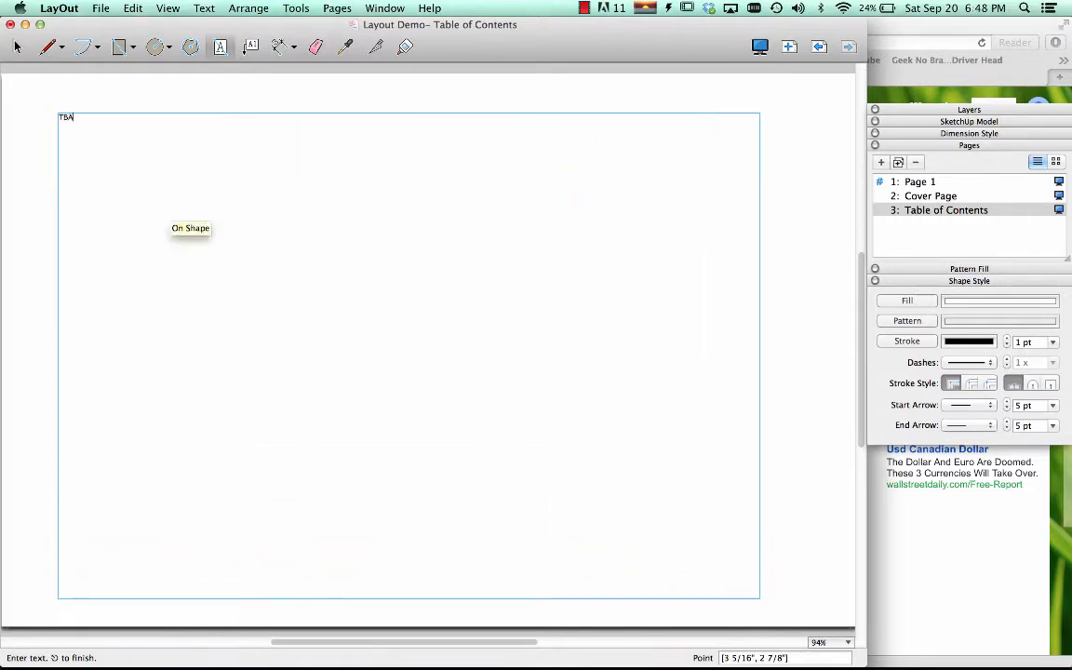
pyautogui.press('BackSpace')
pyautogui.press('BackSpace')
pyautogui.write('ABLE OF CONT')
pyautogui.write('NE')
pyautogui.write('NTS')
pyautogui.press('Return')
# Enter PERSPECTIVE DRAWINGS as item 1 under the contents heading and start item 2
pyautogui.write('1. ')
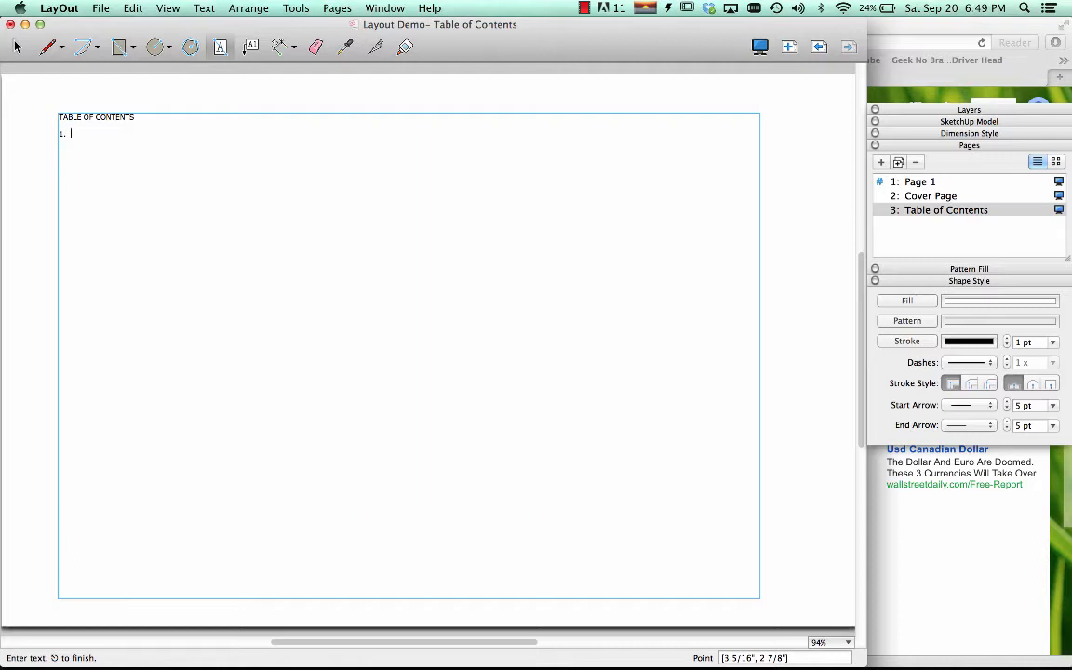
pyautogui.write('PERSPE')
pyautogui.press('BackSpace')
pyautogui.press('BackSpace')
pyautogui.write('ECTIBE')
pyautogui.write('VE DR')
pyautogui.write('AWIN')
pyautogui.write('GS')
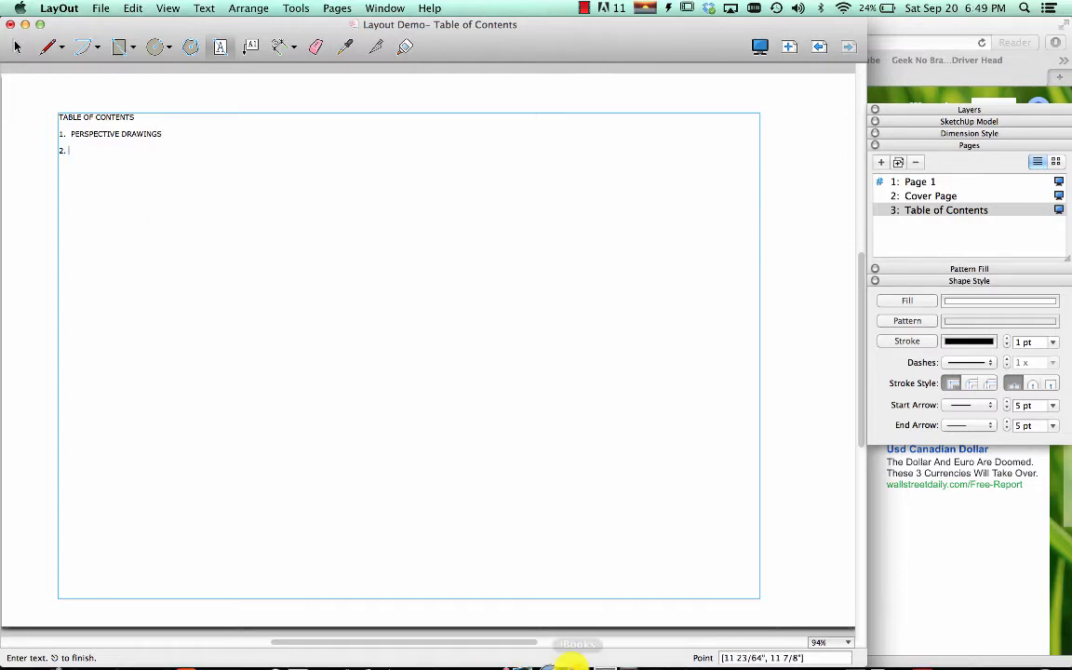
# Switch to Word, close the CADD 7003 document and read the booklet page requirements in the ARTS-3043 Project #2 document
pyautogui.moveTo(661, 659)
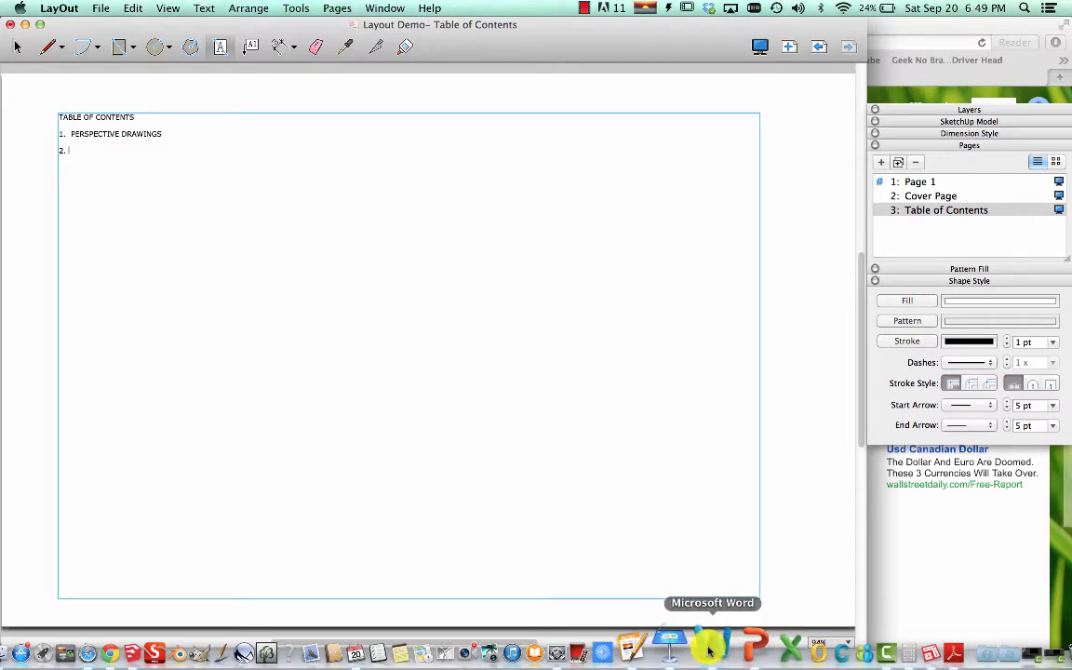
pyautogui.click(709, 649)
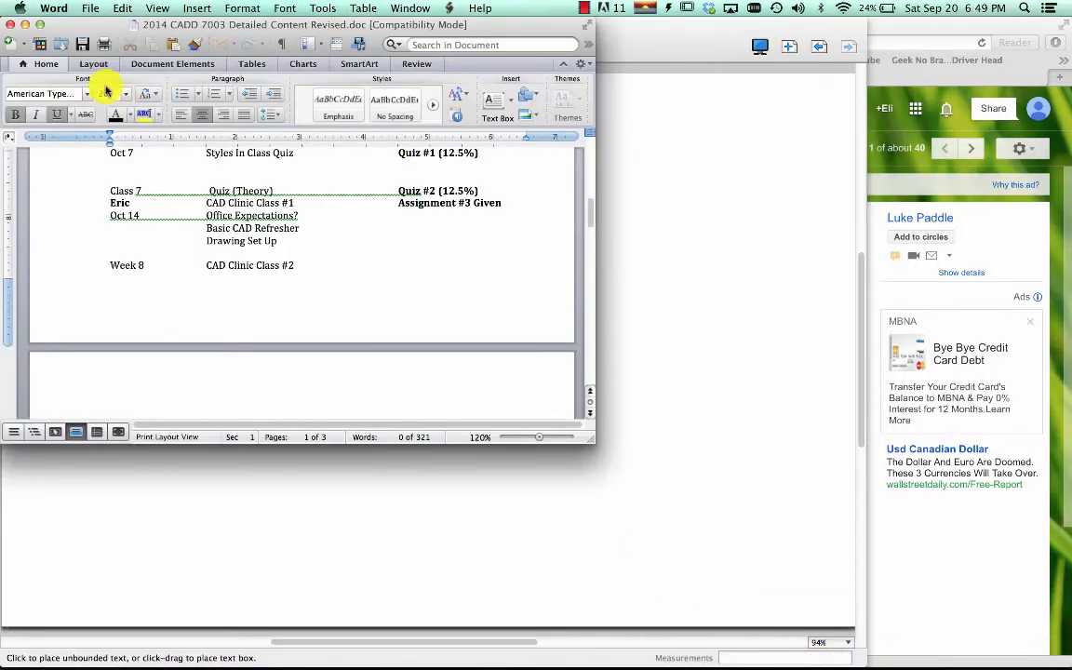
pyautogui.click(10, 25)
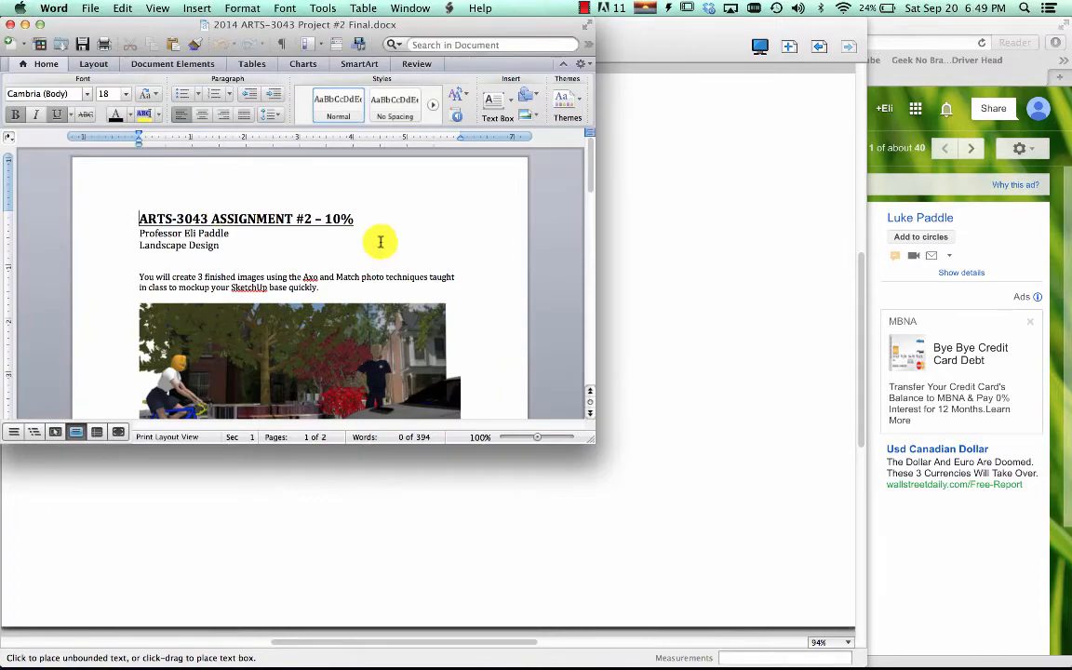
pyautogui.scroll(-5, 380, 244)
pyautogui.scroll(-10, 384, 251)
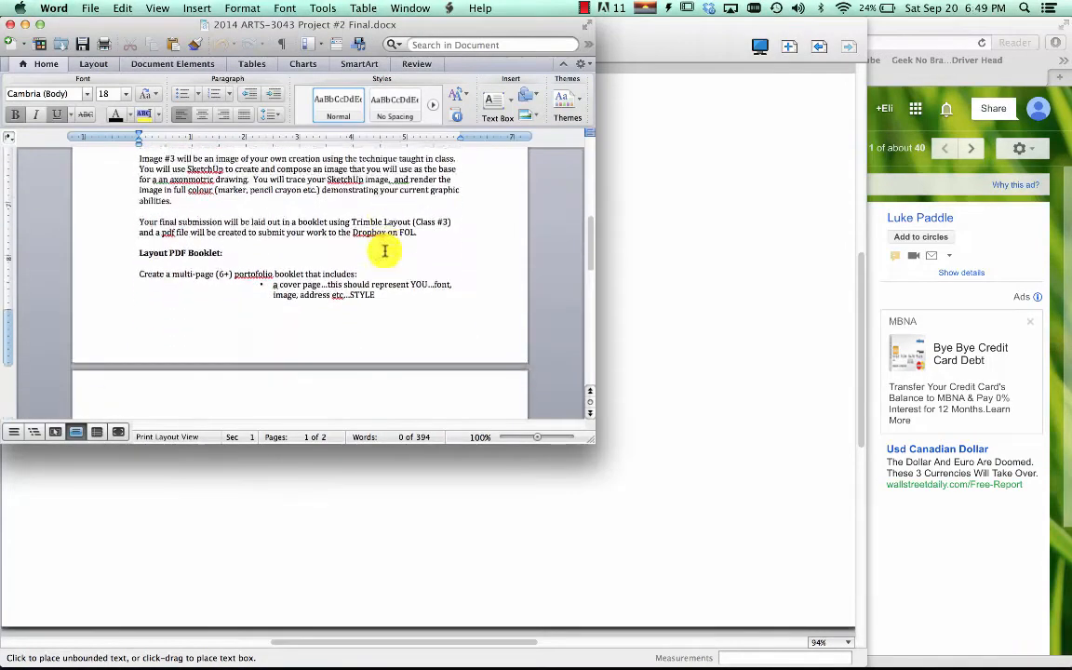
pyautogui.scroll(-1, 384, 251)
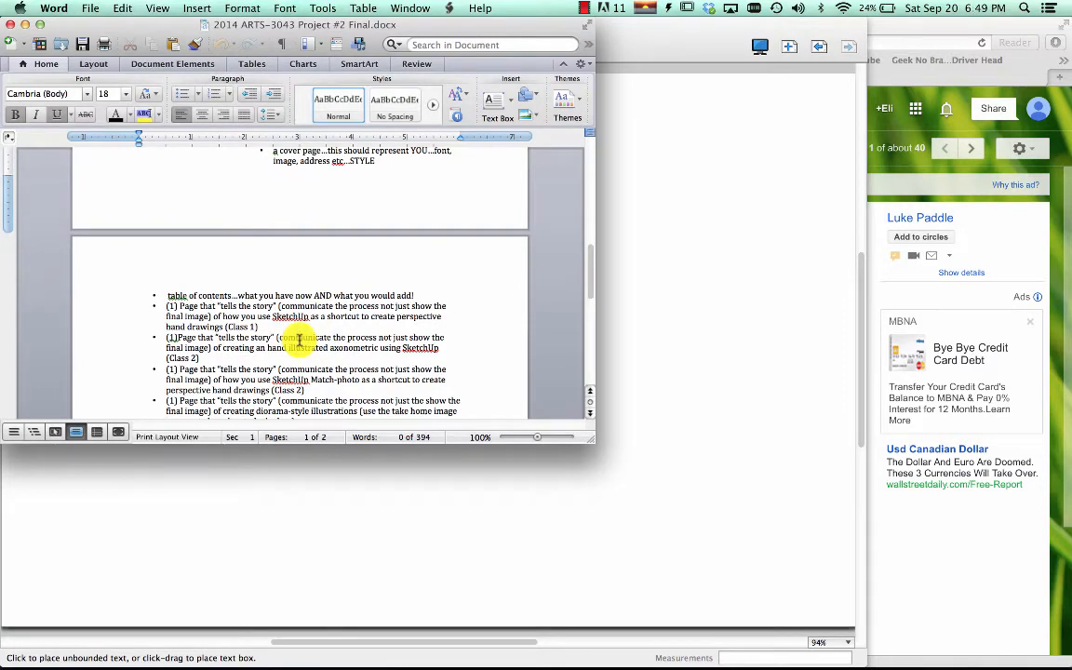
pyautogui.scroll(-1, 300, 339)
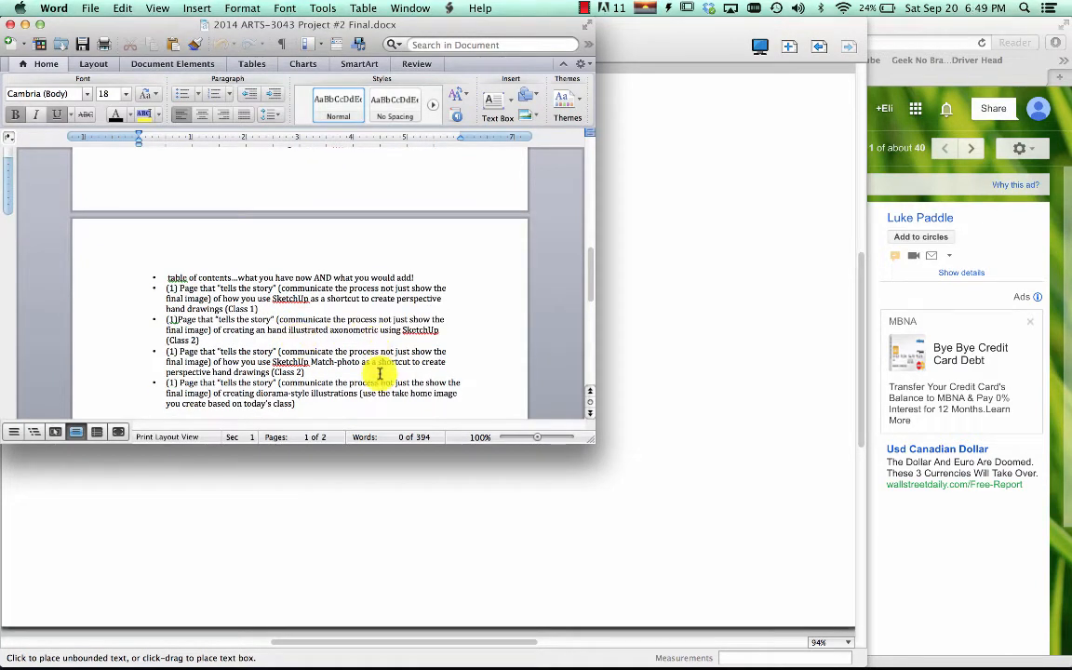
# Switch back to LayOut, reopen the contents text for editing and enter AXONOMETRIC as item 2
pyautogui.click(370, 475)
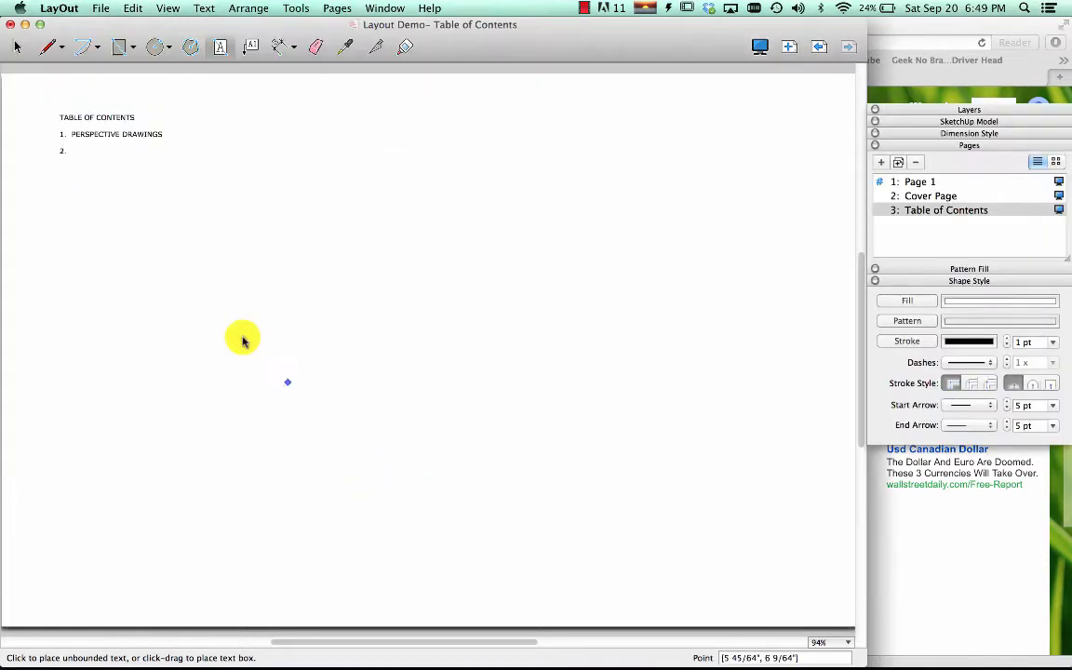
pyautogui.click(82, 153)
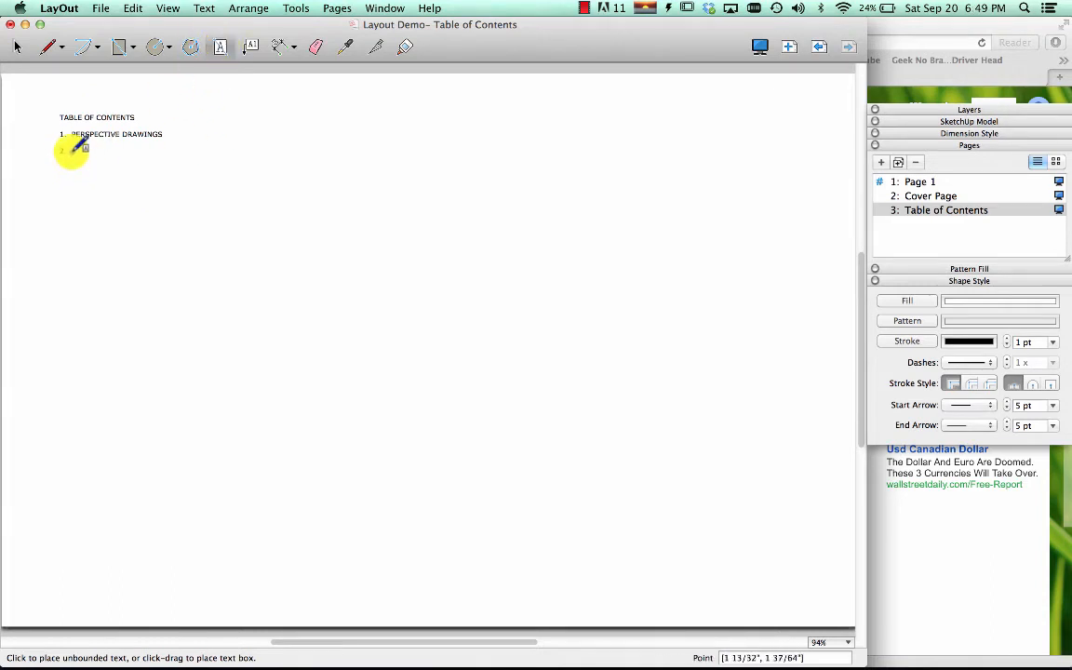
pyautogui.click(17, 48)
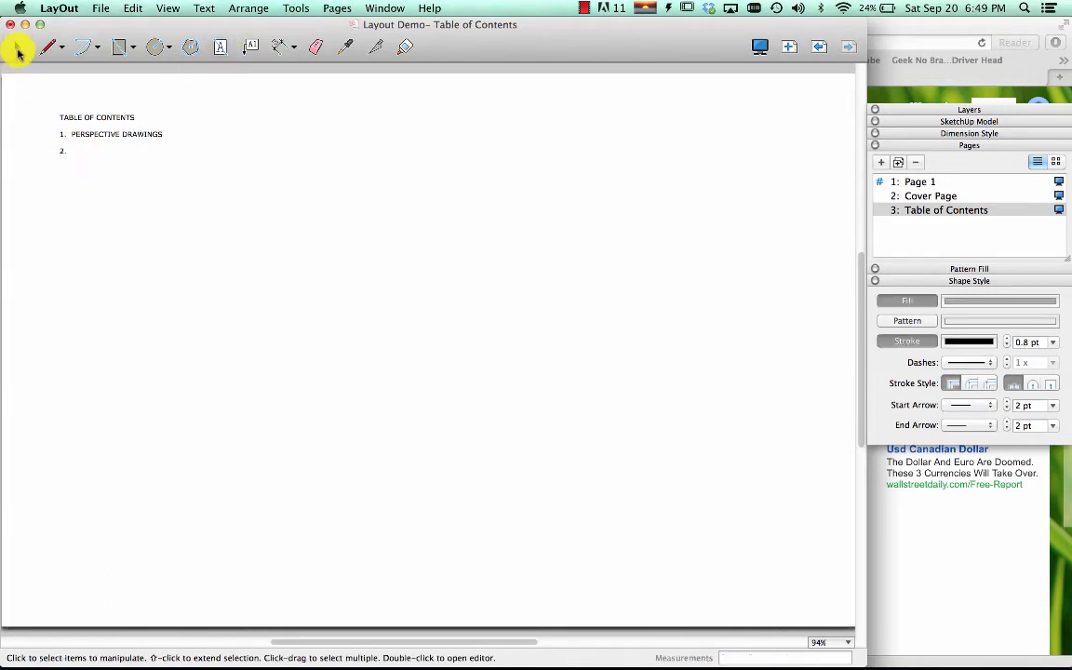
pyautogui.click(121, 116)
pyautogui.doubleClick(76, 151)
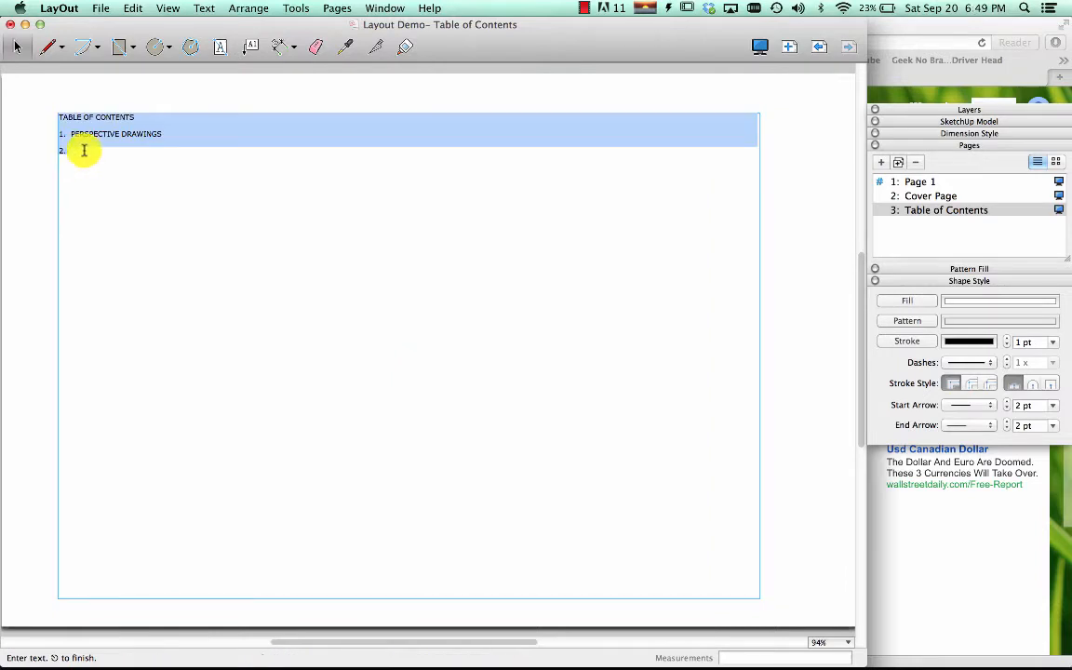
pyautogui.click(80, 151)
pyautogui.write('A')
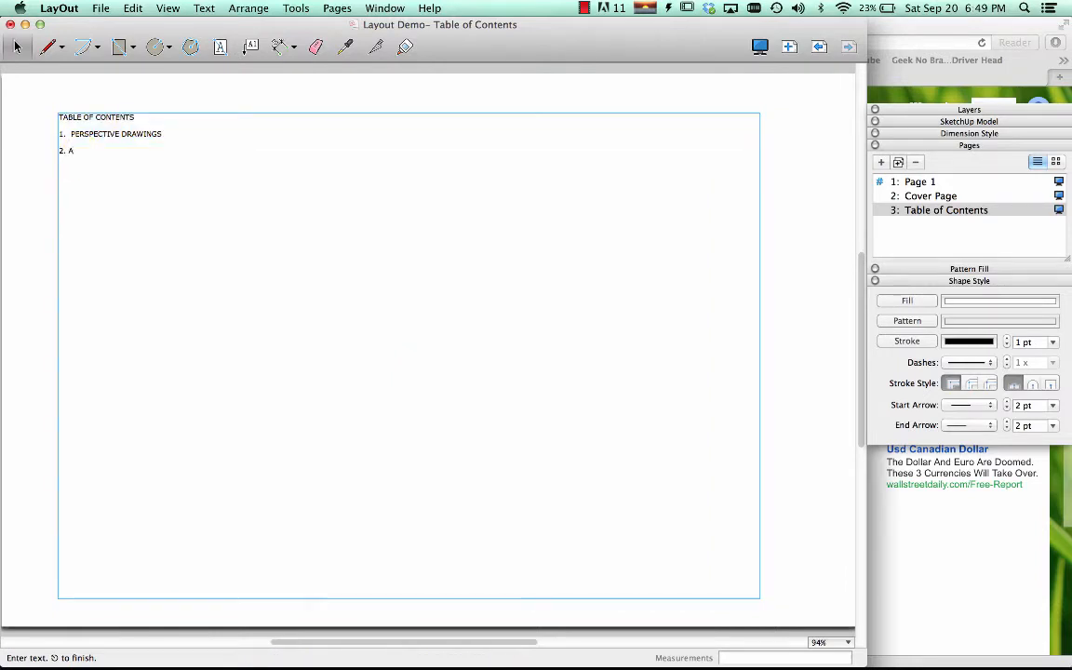
pyautogui.write('XONOT')
pyautogui.press('BackSpace')
pyautogui.write('METRIC')
# Add MATCH-PHOTO as item 3 and DIORAMA as item 4 of the contents list
pyautogui.write('3. ')
pyautogui.write('MATCH')
pyautogui.write('-PH')
pyautogui.write('OTOT')
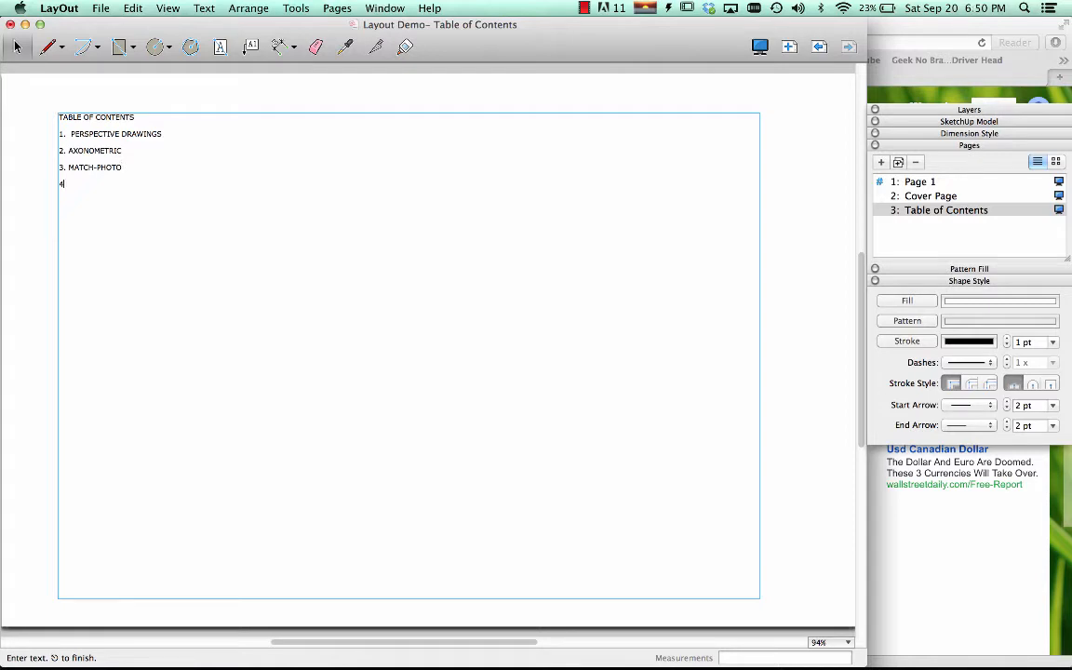
pyautogui.write('DIORAMA')
# Insert HOW TO CREATE before PERSPECTIVE DRAWINGS in item 1 of the contents list
pyautogui.click(71, 133)
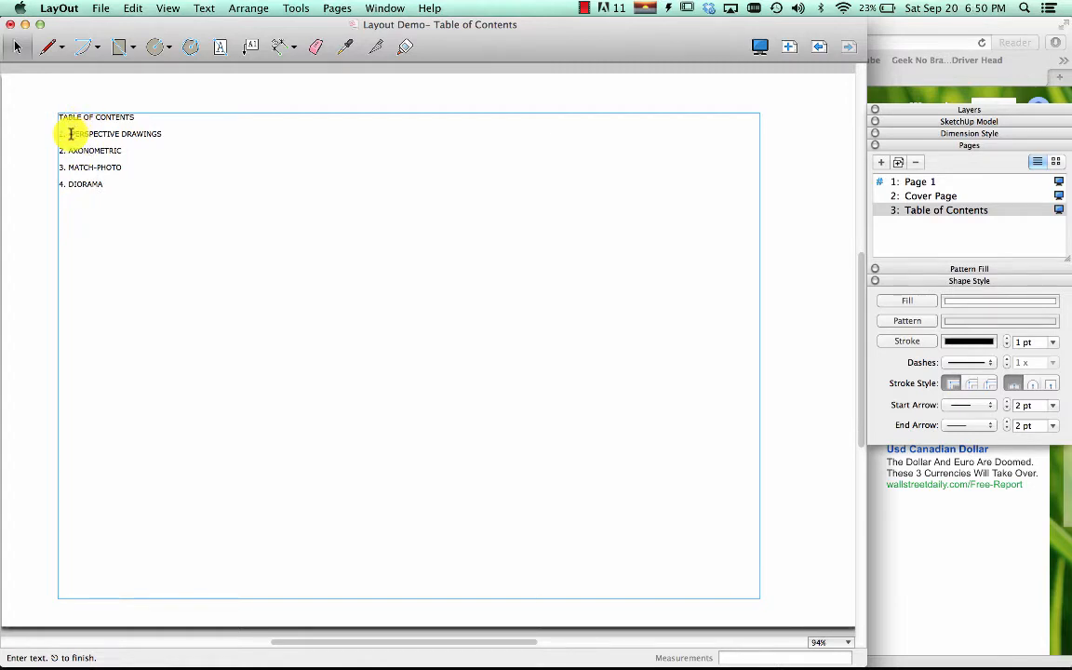
pyautogui.write('How to')
pyautogui.press('BackSpace')
pyautogui.press('BackSpace')
pyautogui.press('BackSpace')
pyautogui.press('BackSpace')
pyautogui.press('BackSpace')
pyautogui.press('BackSpace')
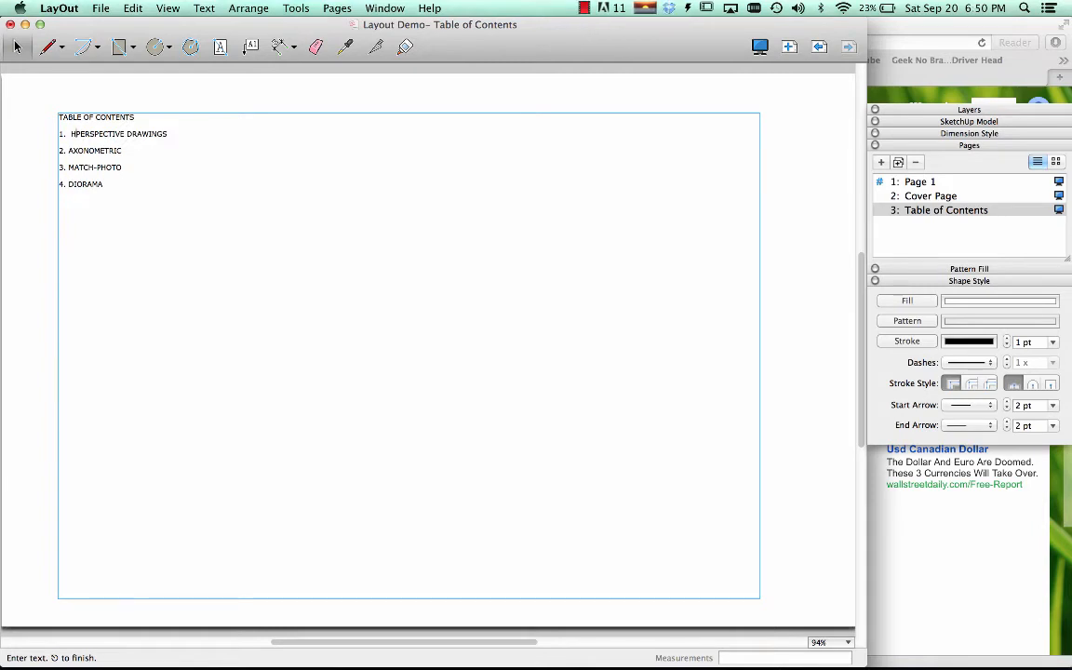
pyautogui.write('OW TO CREATE')
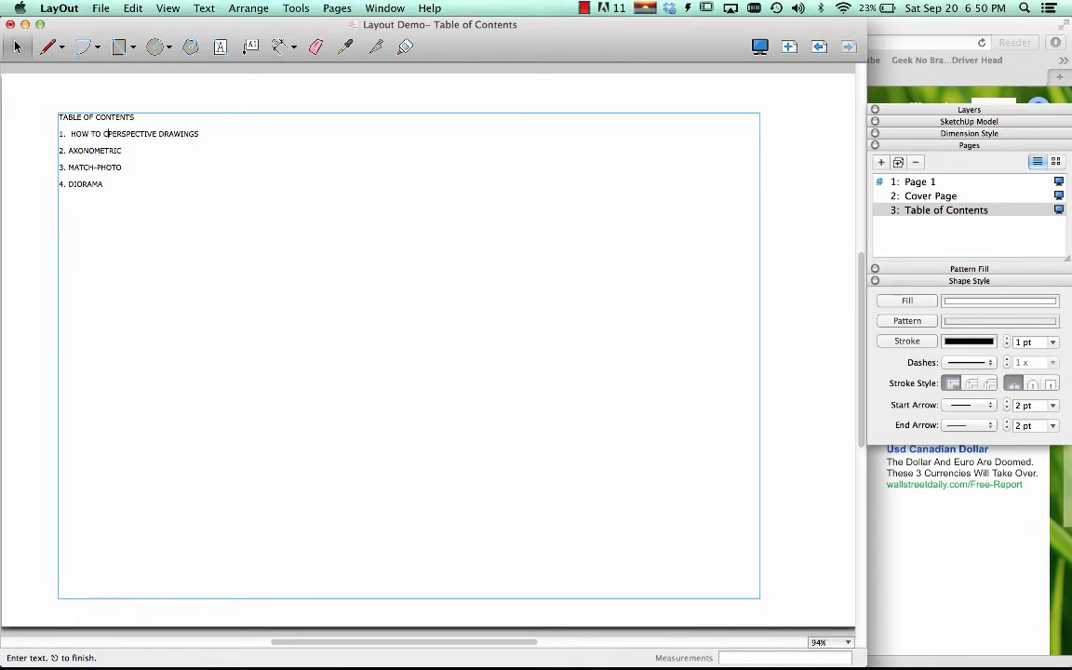
# Append USING SKETCHUP AS A SHORTCUT to the end of item 1 in the contents list
pyautogui.click(234, 133)
pyautogui.write('USING ')
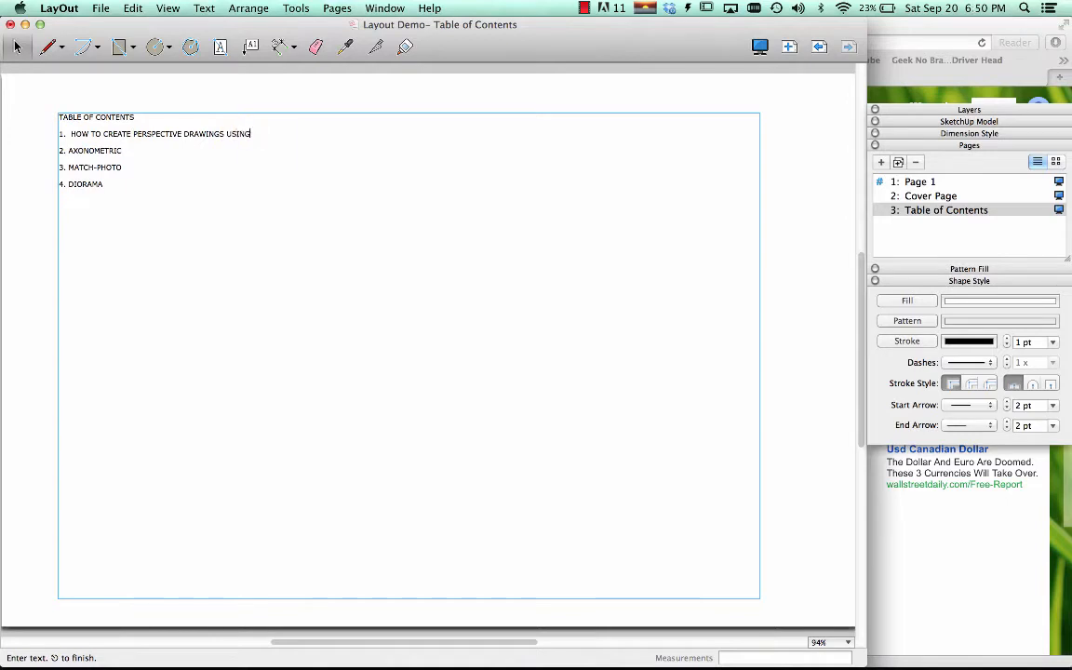
pyautogui.write('SKETCHUP AS A SHORTCUT')
# Reword item 2 of the contents list as HOW TO CREATE AN AXONOMETRIC DRAWING USING..
pyautogui.click(69, 151)
pyautogui.write('HOW TO C')
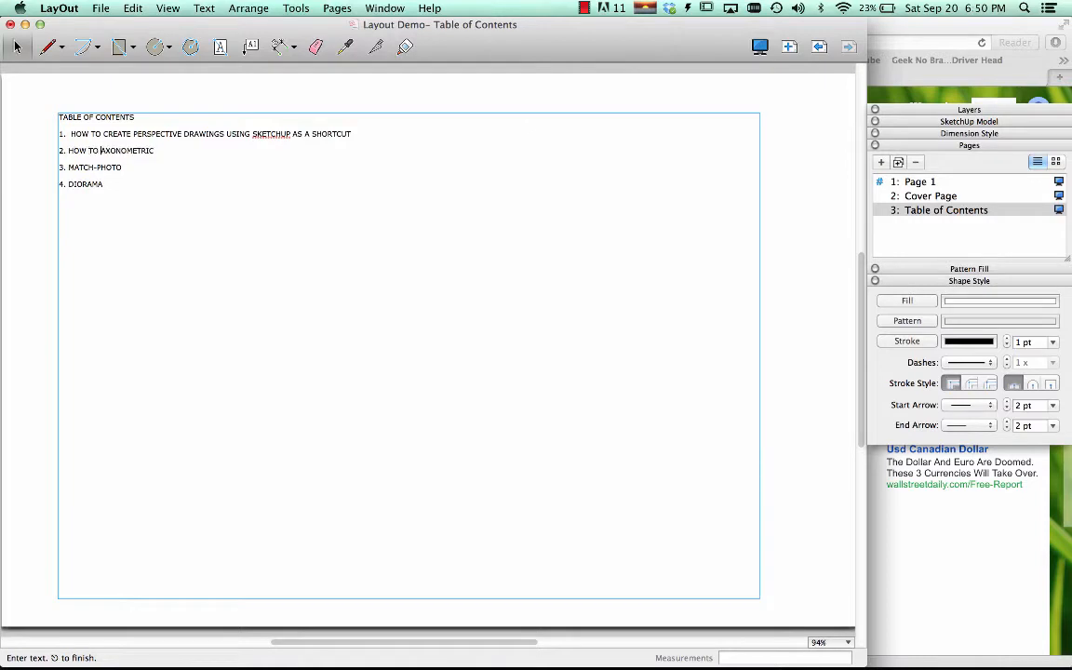
pyautogui.write('REATE AN AXONOMETRIC DRAWIN')
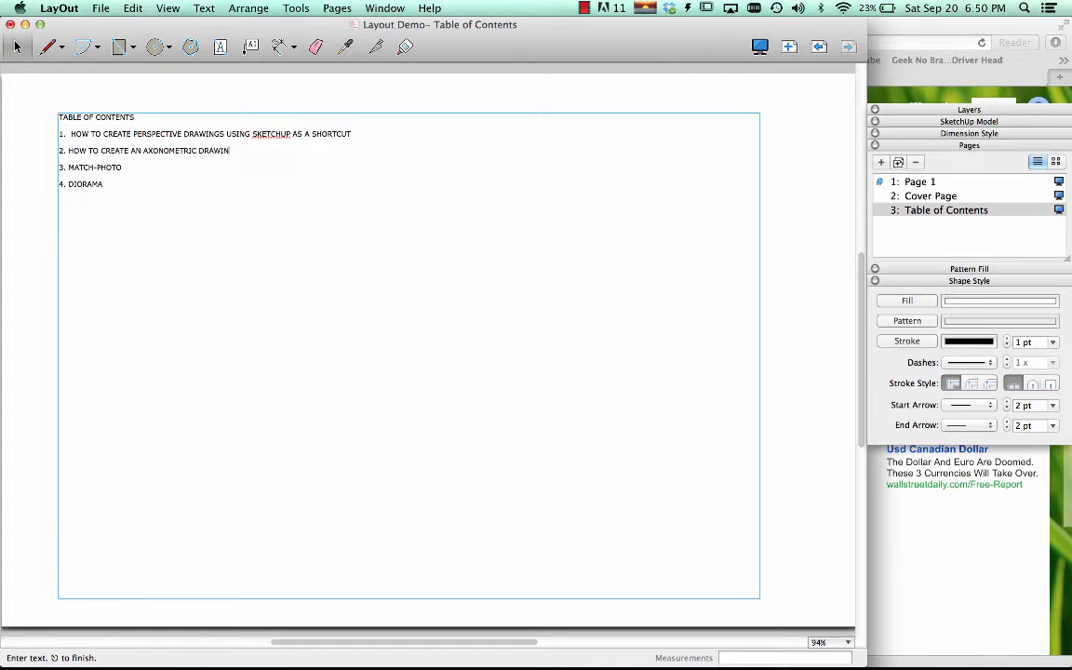
pyautogui.write('G USING...')
# Expand item 3 of the contents list to read HOW TO MATCH-PHOTO...ETC
pyautogui.click(69, 168)
pyautogui.write('HOW TO')
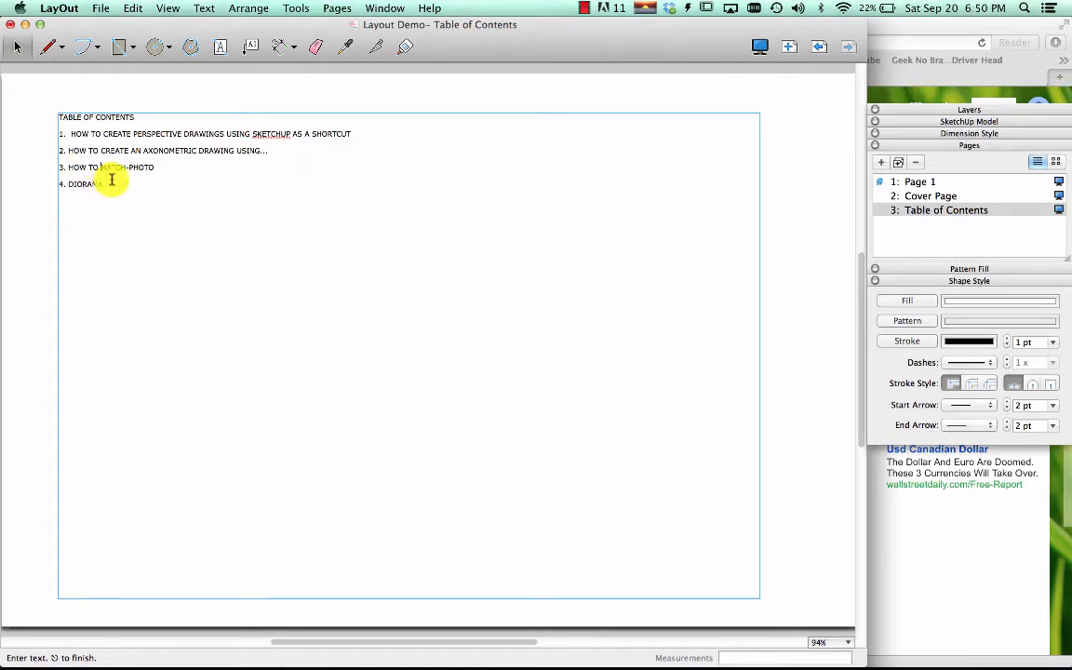
pyautogui.click(152, 167)
pyautogui.write('...')
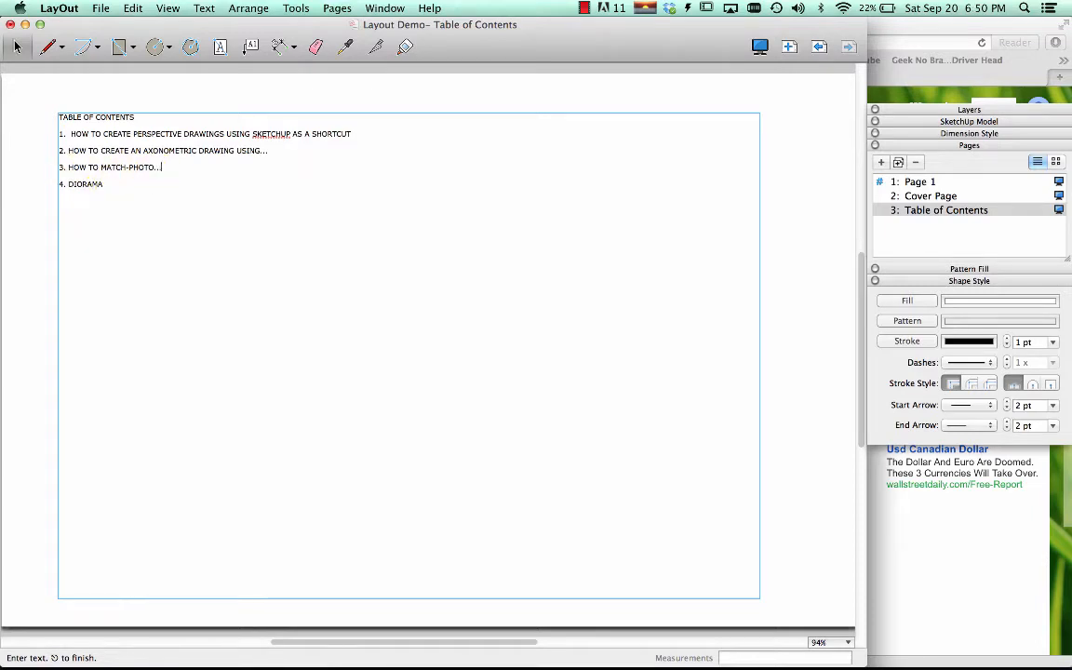
pyautogui.write('ETC.')
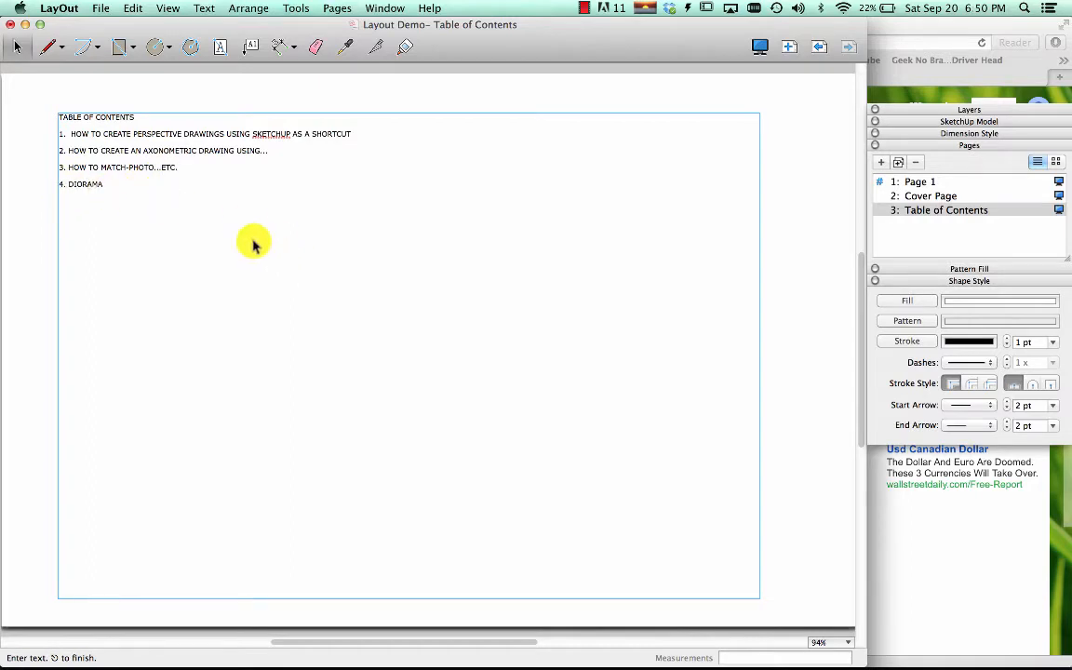
# Select all of the table of contents text, from the heading through item 4, and open the font settings
pyautogui.moveTo(60, 181); pyautogui.dragTo(65, 115)
pyautogui.moveTo(108, 185); pyautogui.dragTo(21, 82)
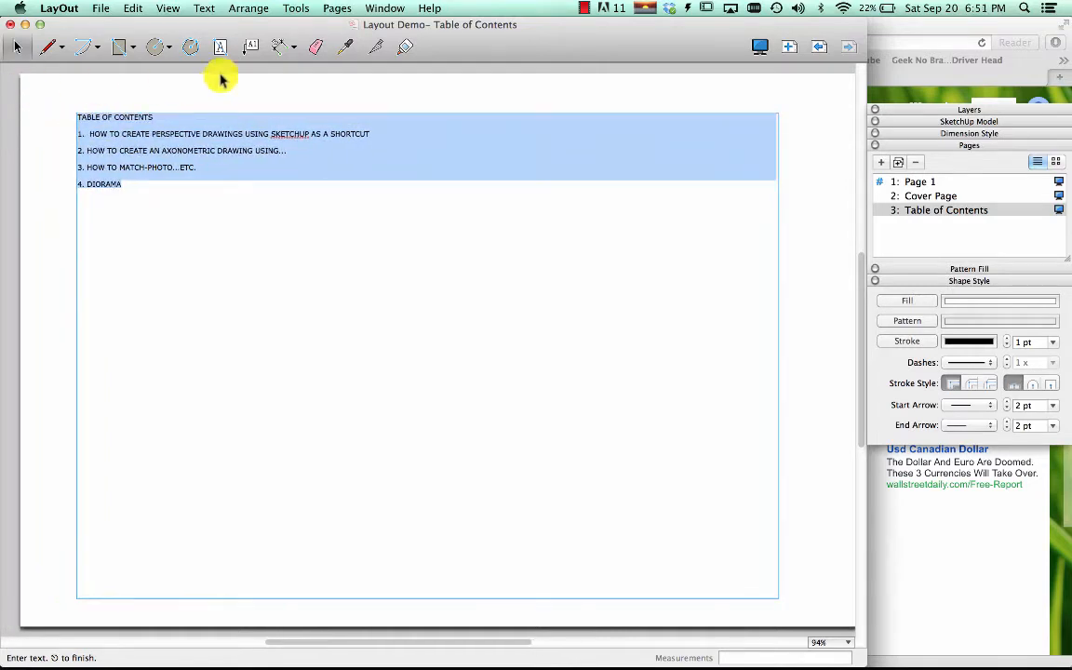
pyautogui.click(384, 8)
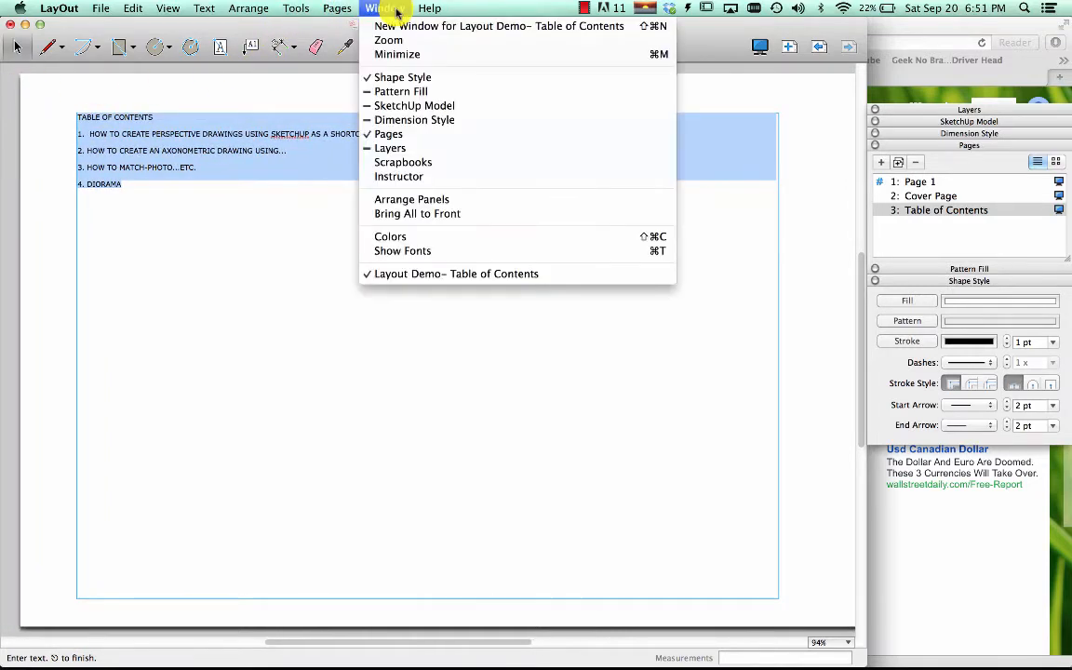
pyautogui.click(389, 251)
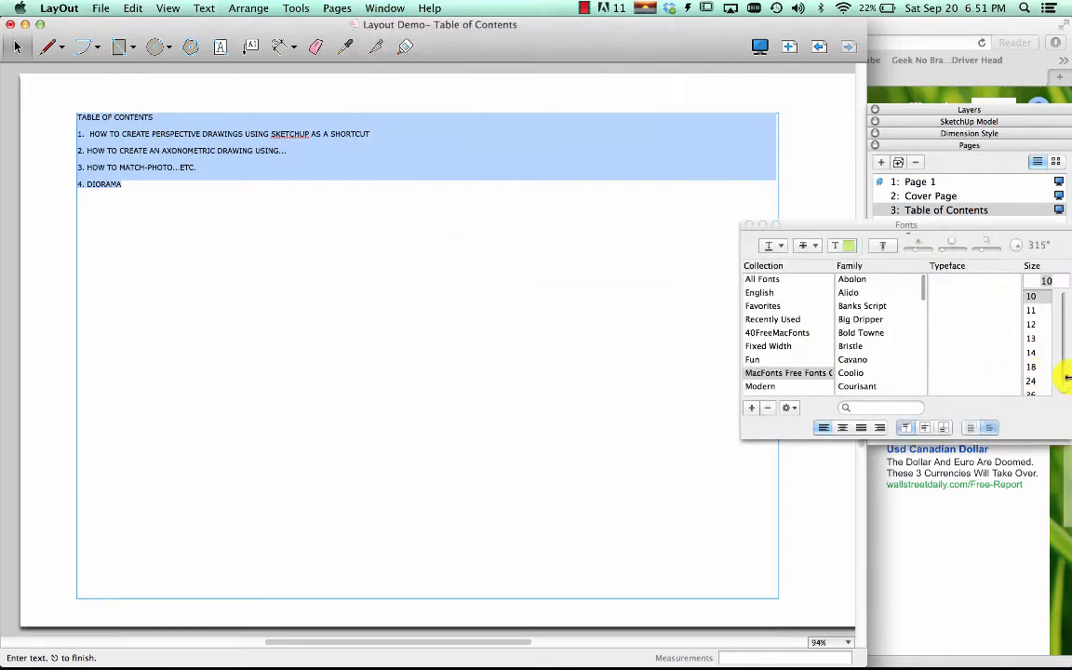